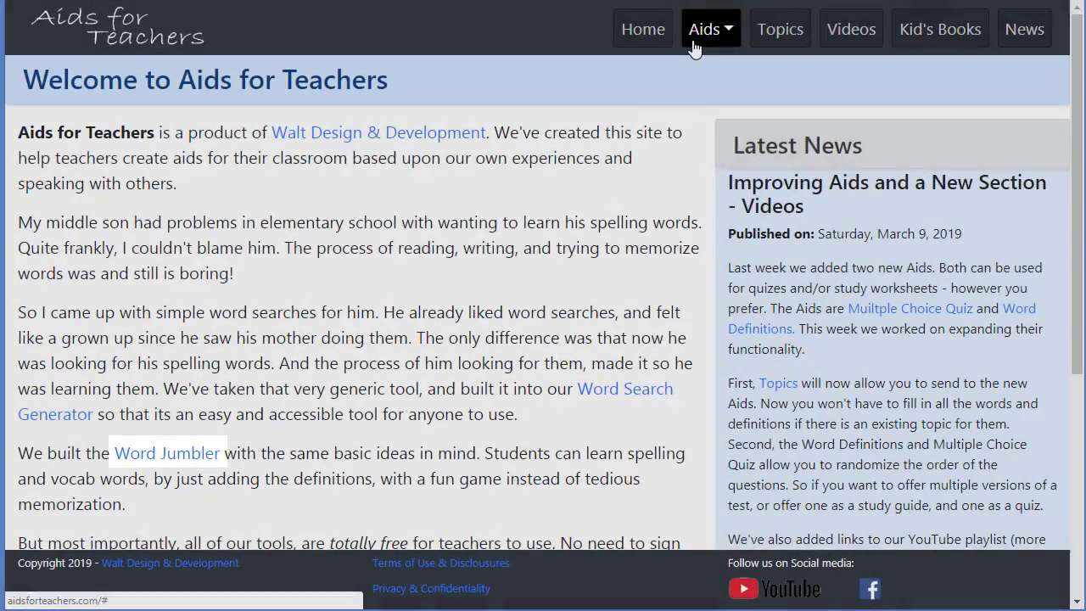
Step: Open the Word Jumble aid and look over its page settings and the fields for words
left_click(693, 42)
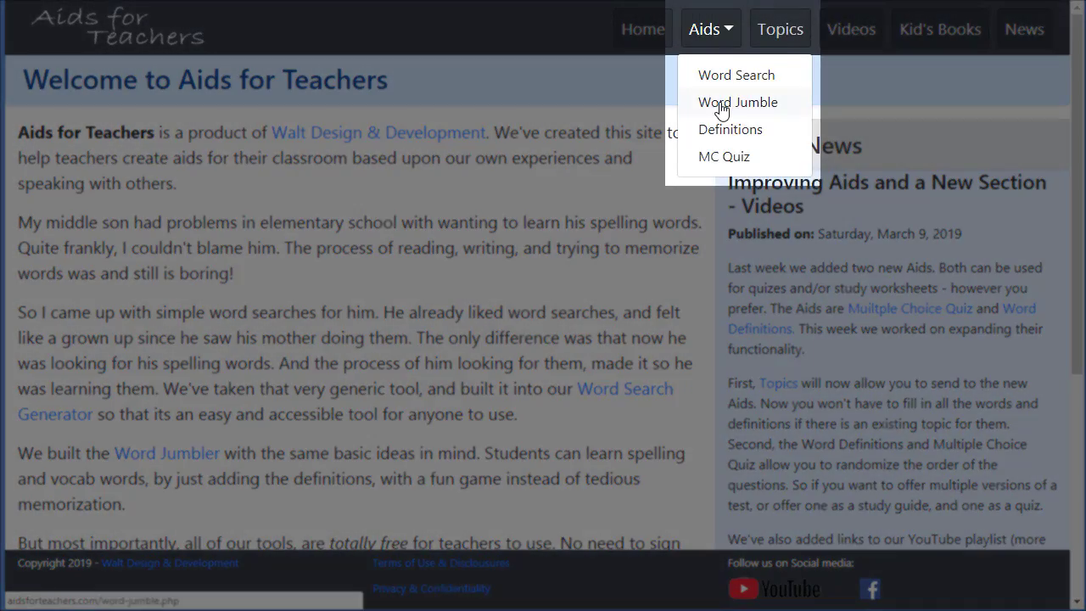
left_click(720, 104)
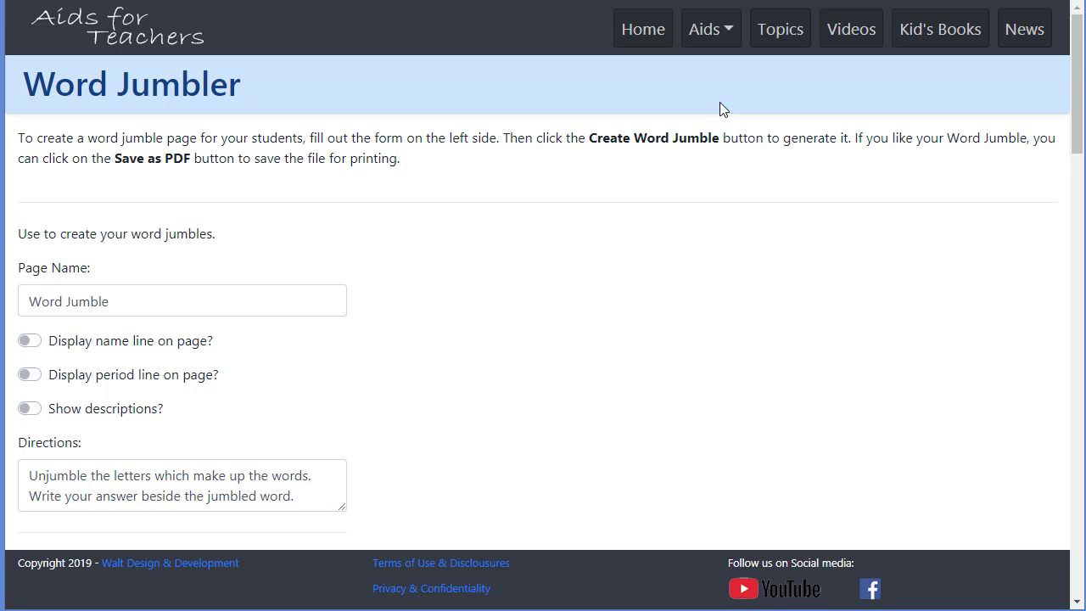
scroll(679, 136, "down", 1)
scroll(676, 136, "up", 1)
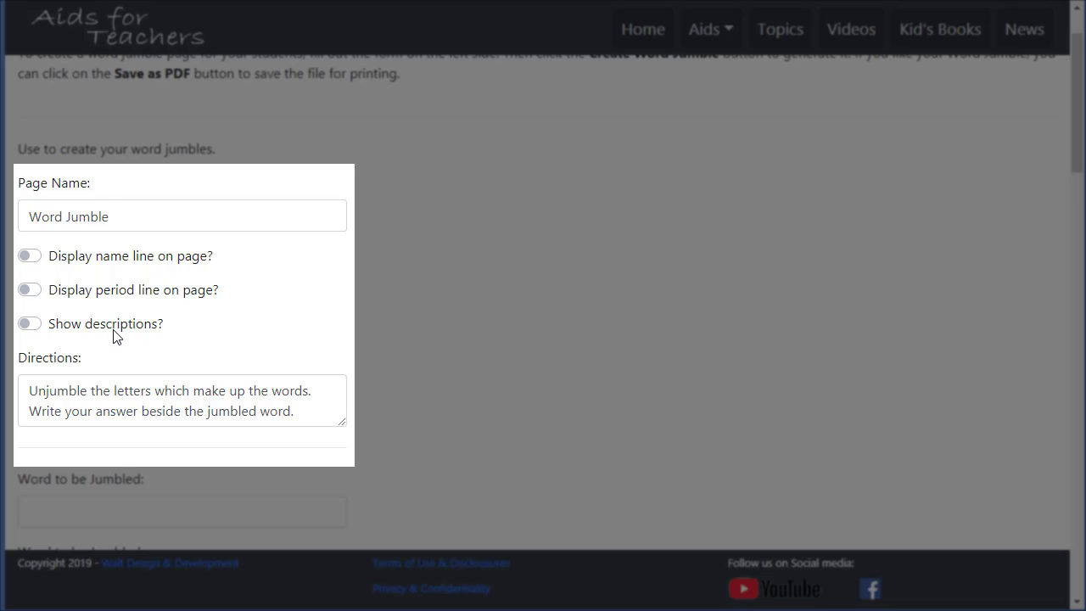
scroll(209, 357, "down", 2)
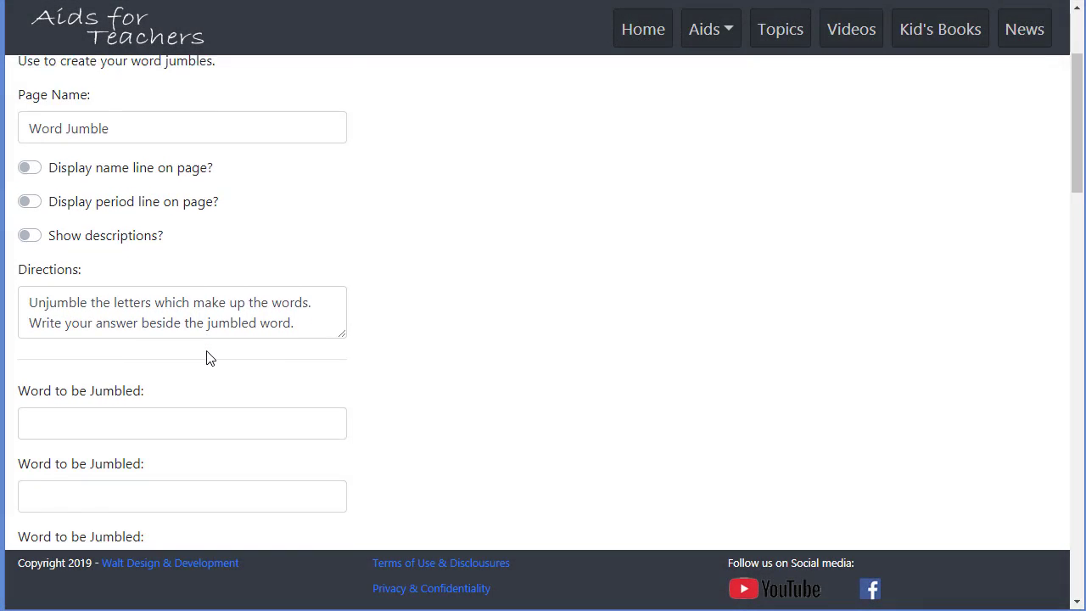
scroll(209, 358, "down", 1)
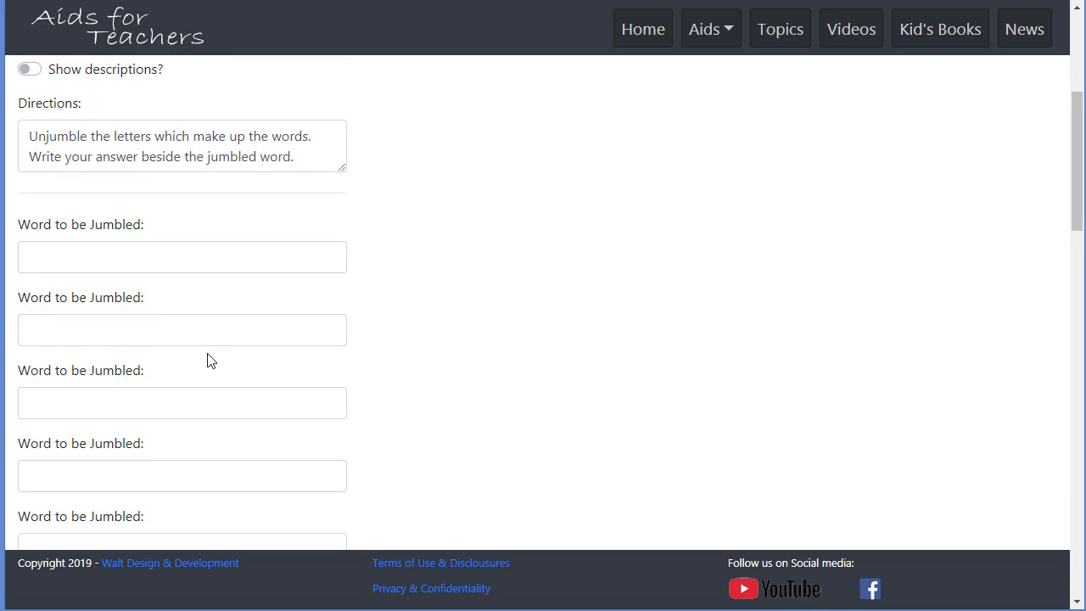
scroll(210, 360, "down", 1)
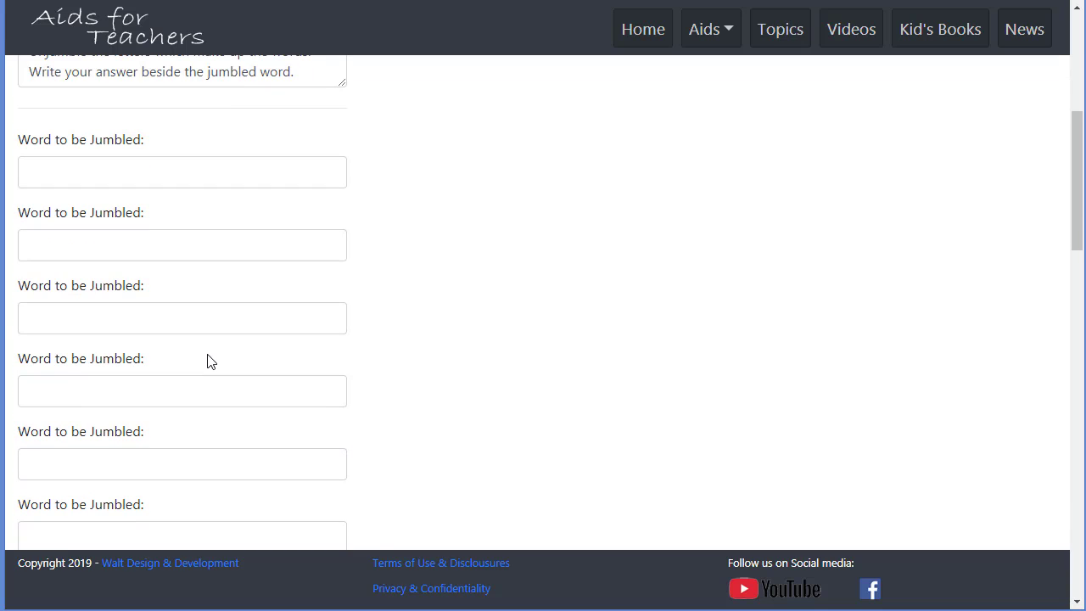
scroll(204, 356, "up", 1)
scroll(206, 356, "up", 3)
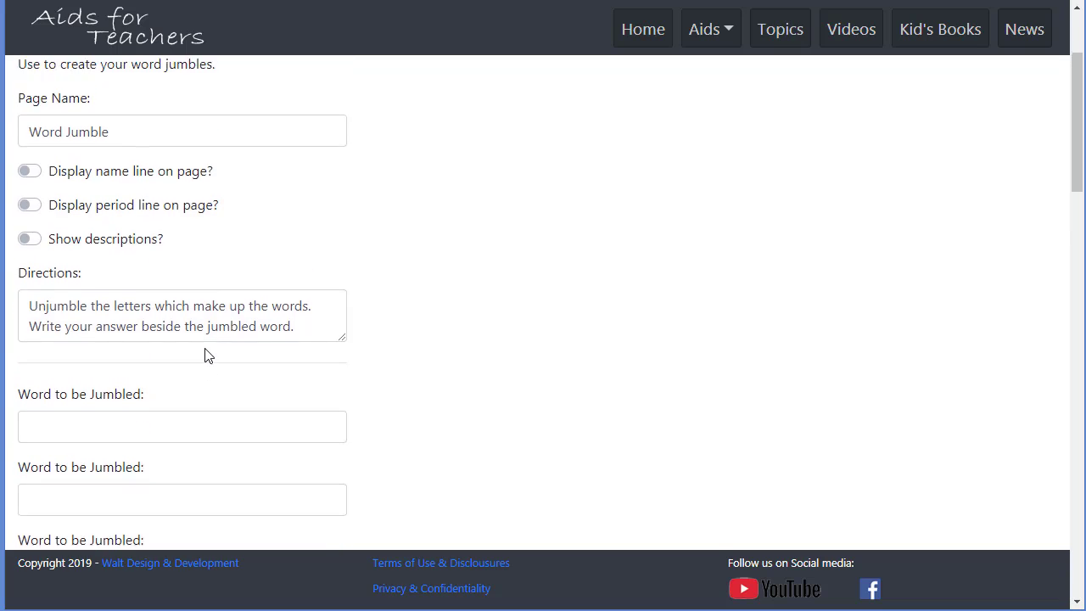
Step: Toggle the Show descriptions option on the blank form and examine the optional definition fields for the words
left_click(99, 332)
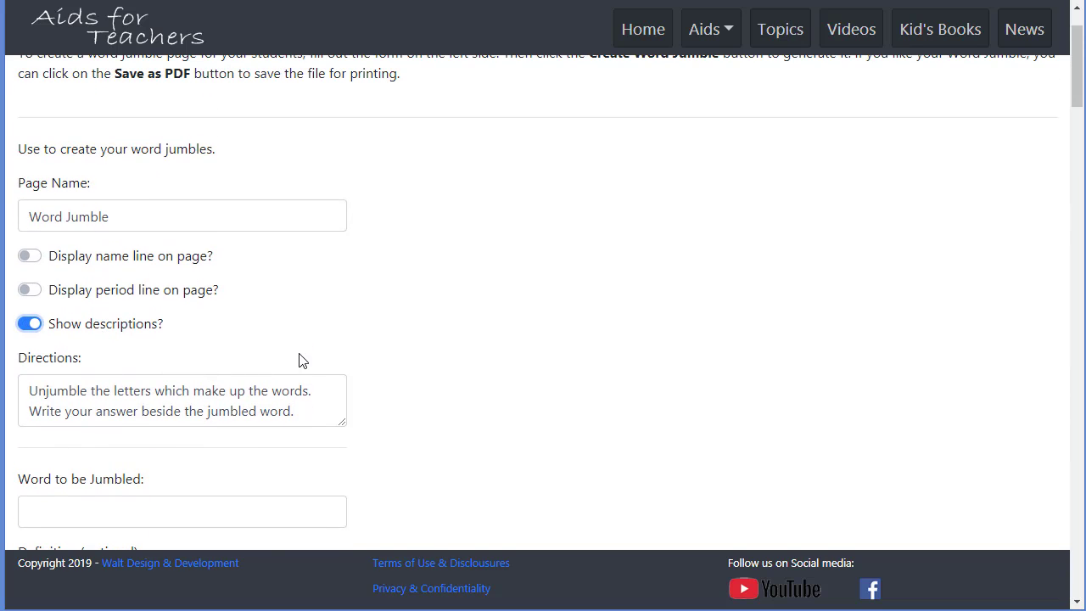
scroll(300, 359, "down", 4)
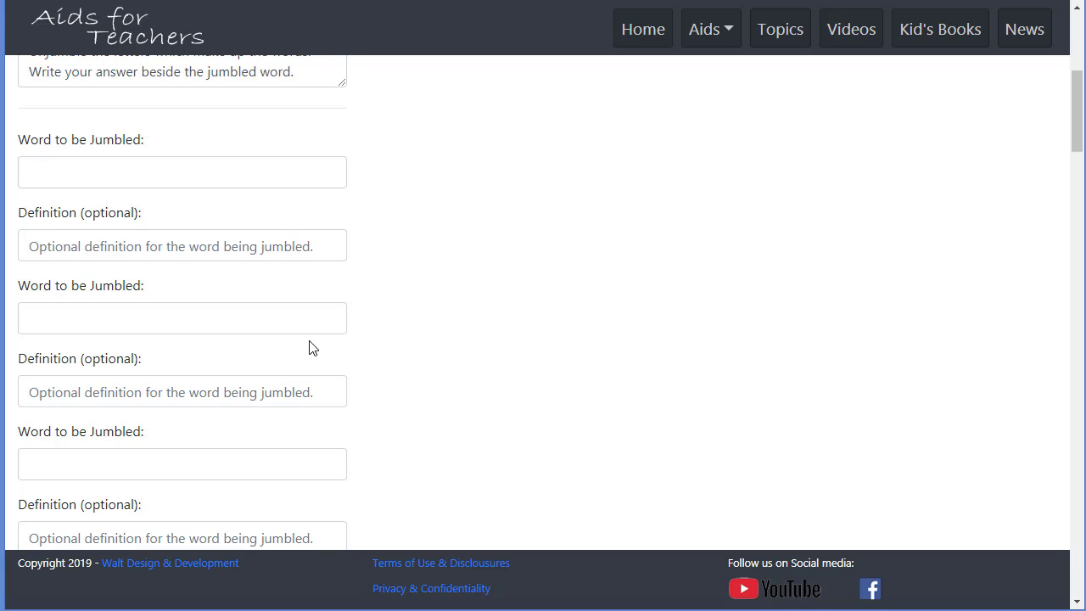
left_click(295, 245)
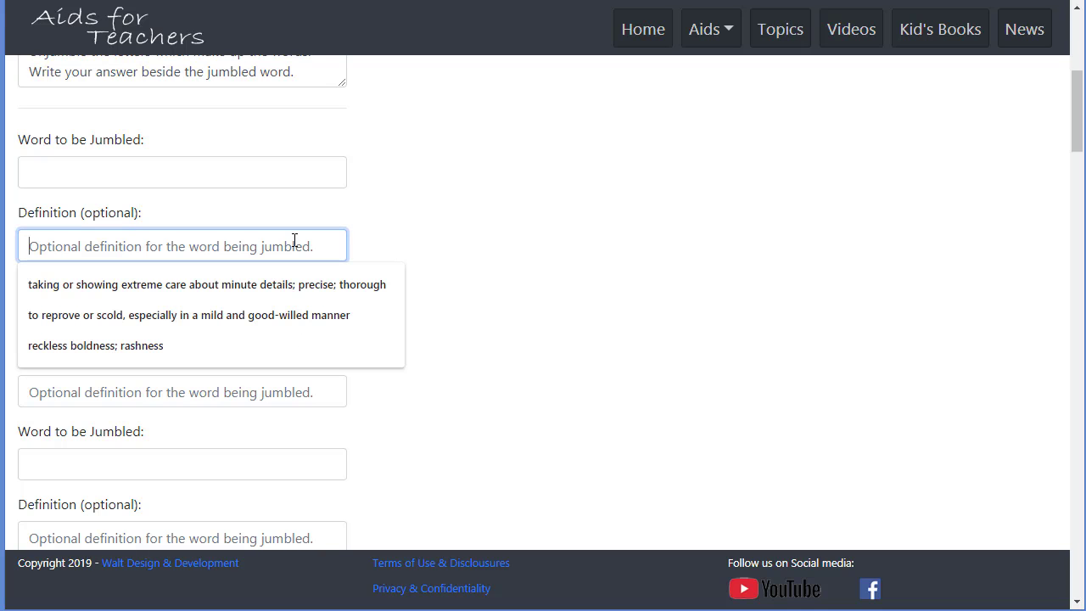
left_click(404, 234)
scroll(404, 232, "up", 5)
left_click(32, 411)
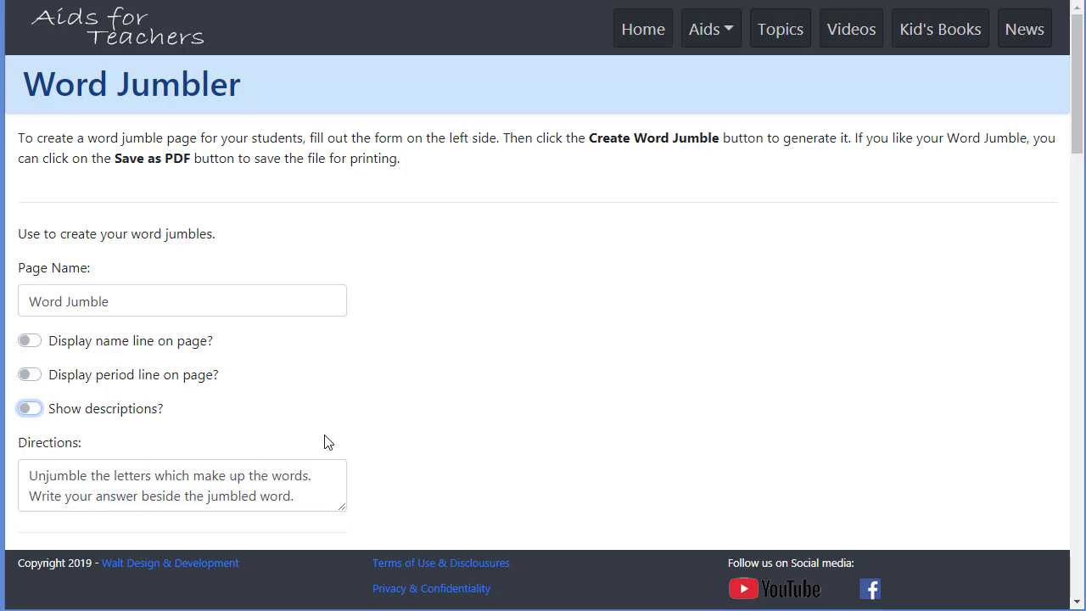
left_click(70, 414)
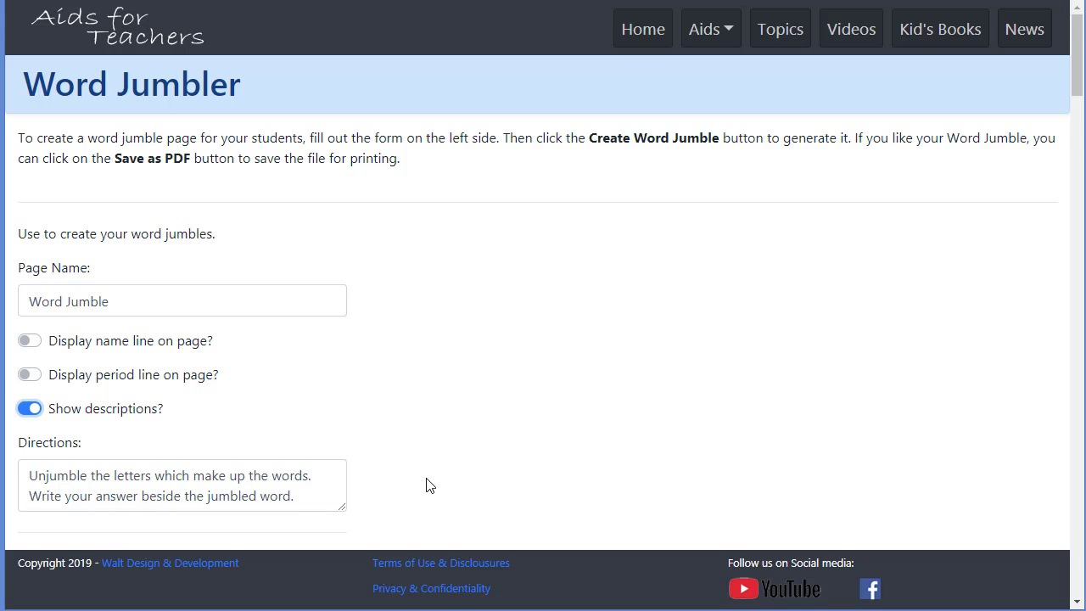
scroll(426, 487, "down", 4)
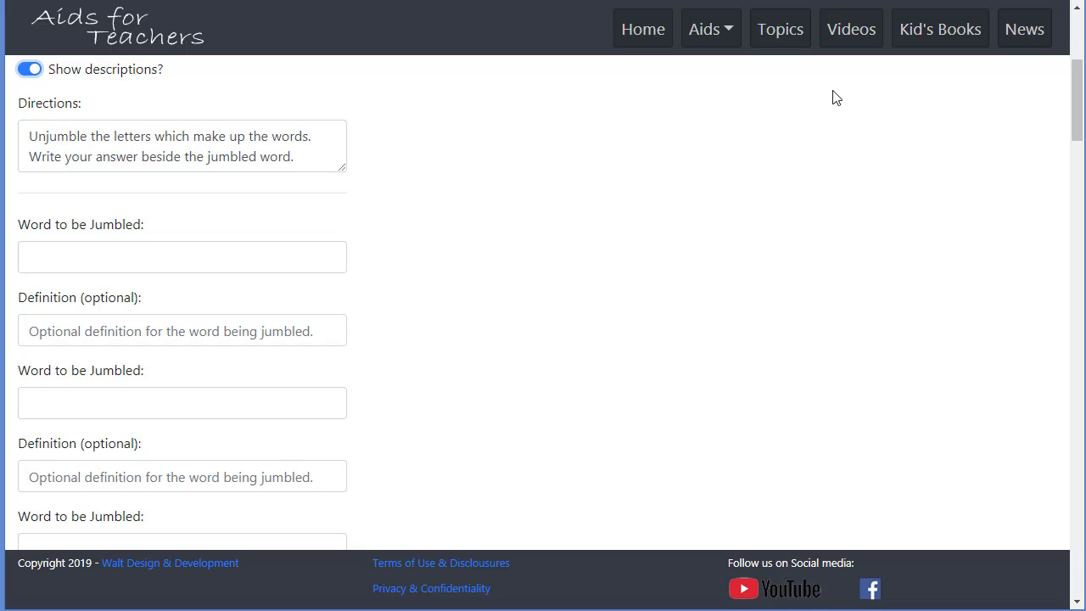
Step: Load the ready-made States and Capitals topic with the first 25 states into the Word Jumbler
left_click(782, 43)
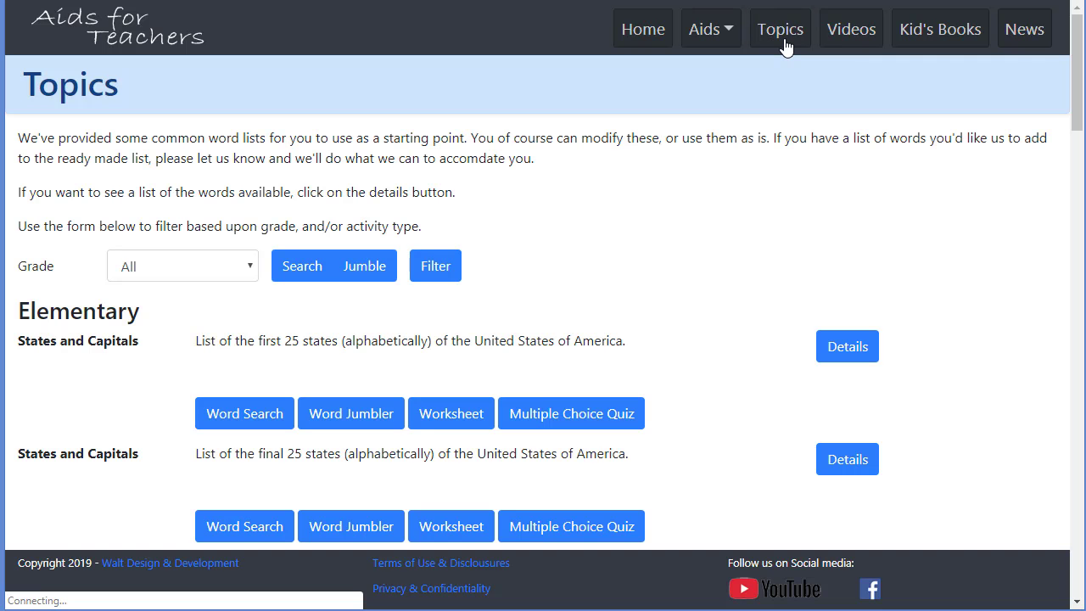
scroll(742, 251, "down", 1)
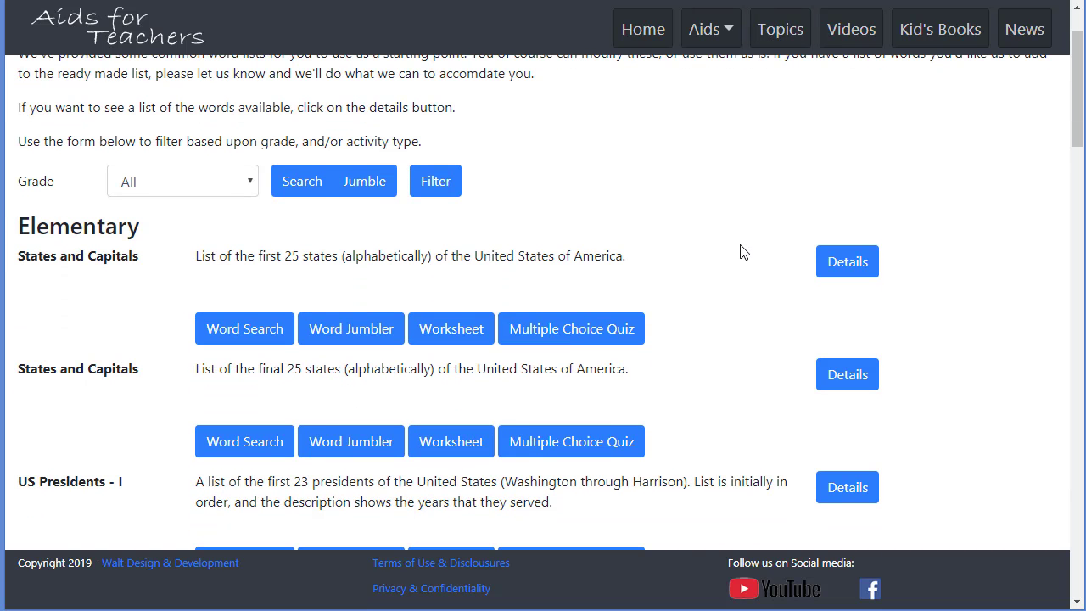
scroll(581, 280, "down", 2)
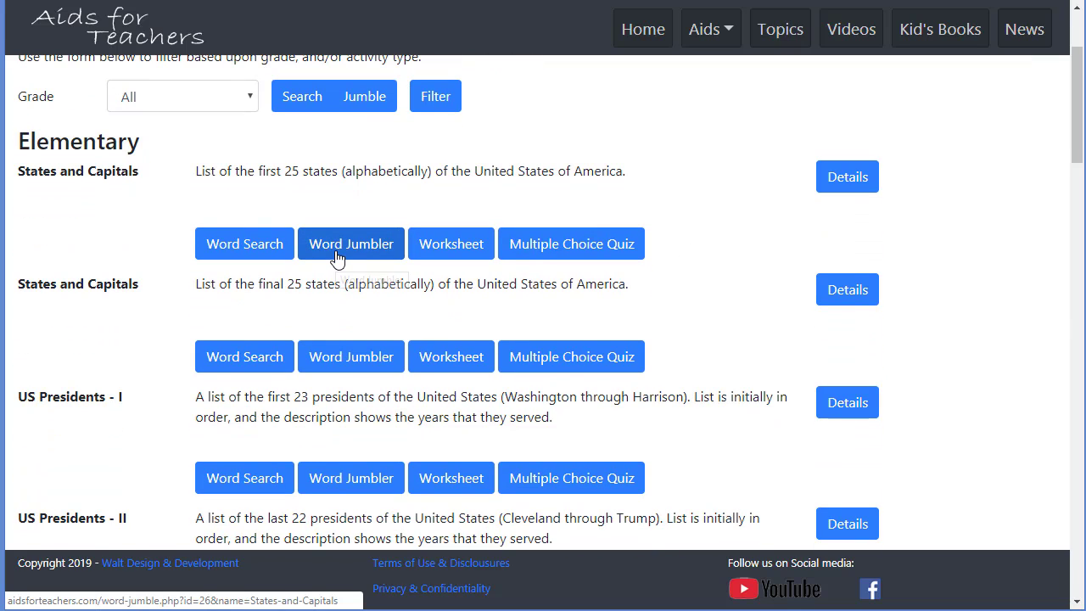
left_click(338, 254)
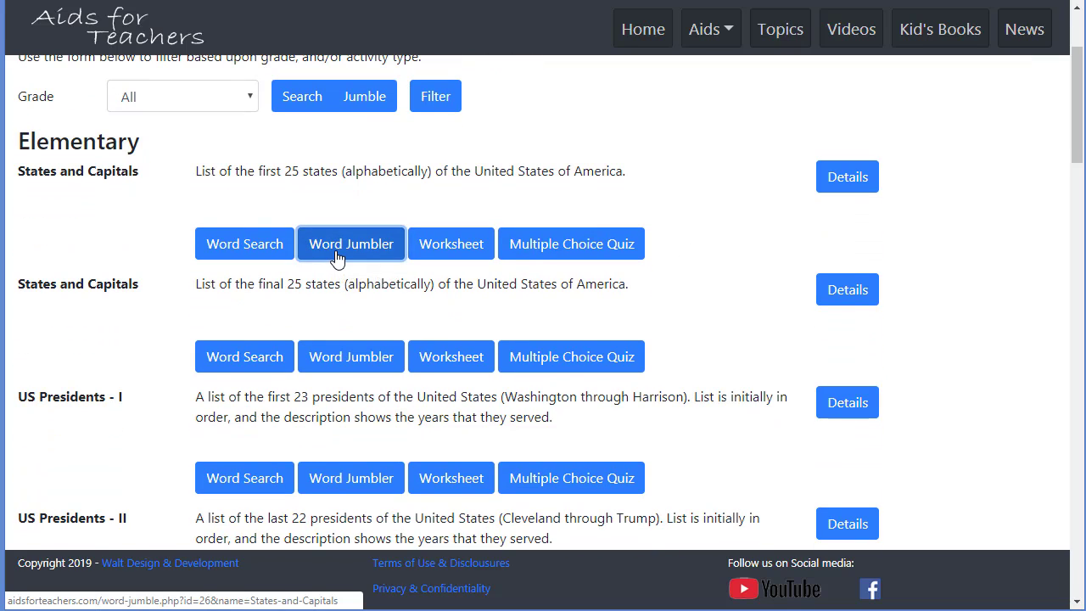
Step: Enable the name line on the States and Capitals page, generate the word jumble and look over its beginning
scroll(535, 325, "down", 1)
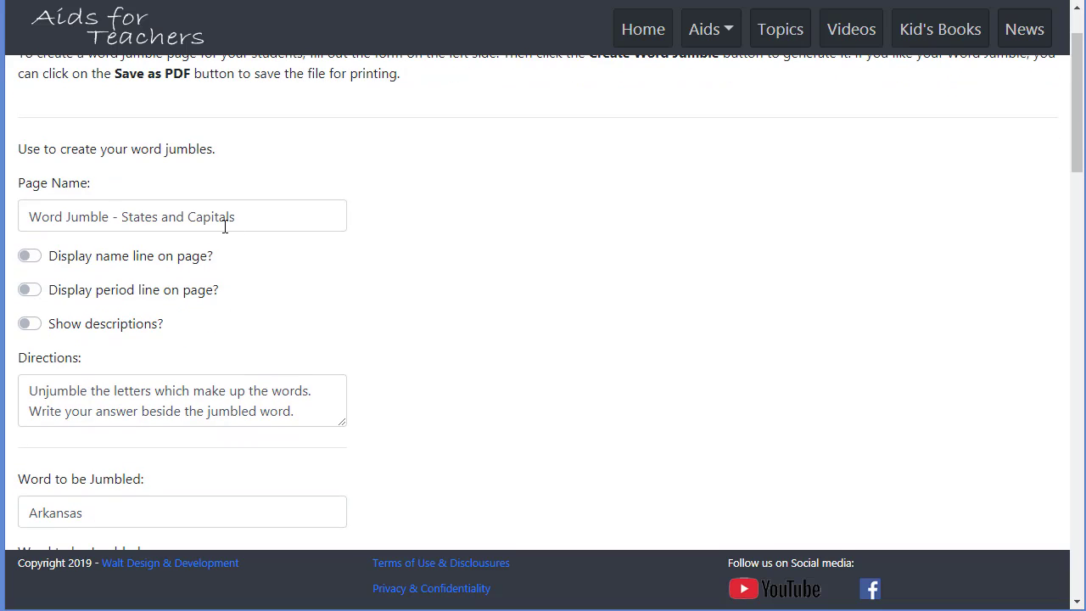
left_click(95, 258)
scroll(151, 328, "down", 1)
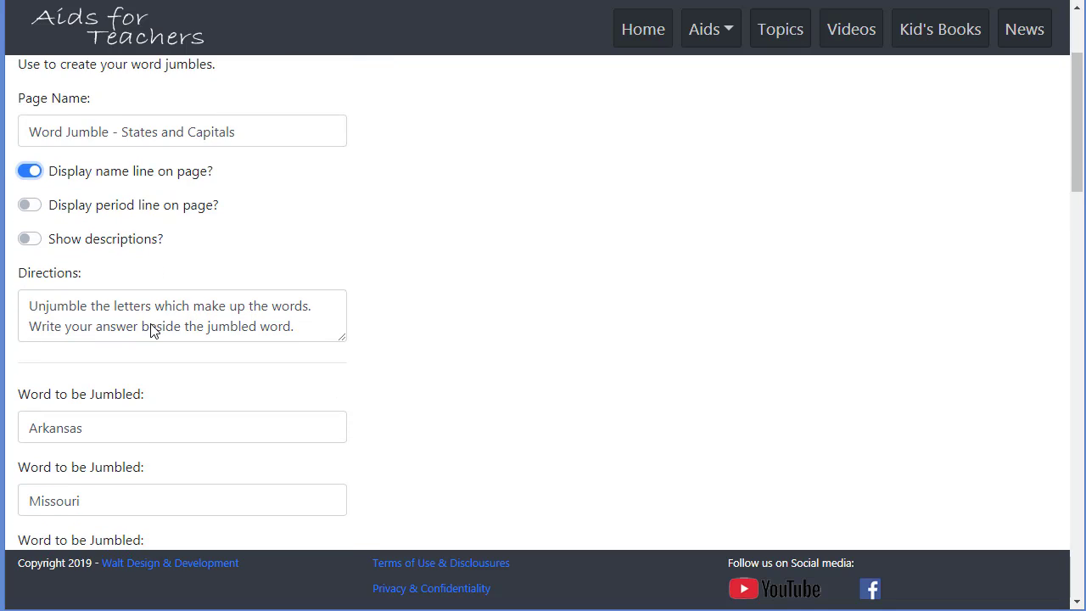
scroll(168, 327, "down", 2)
scroll(168, 327, "down", 9)
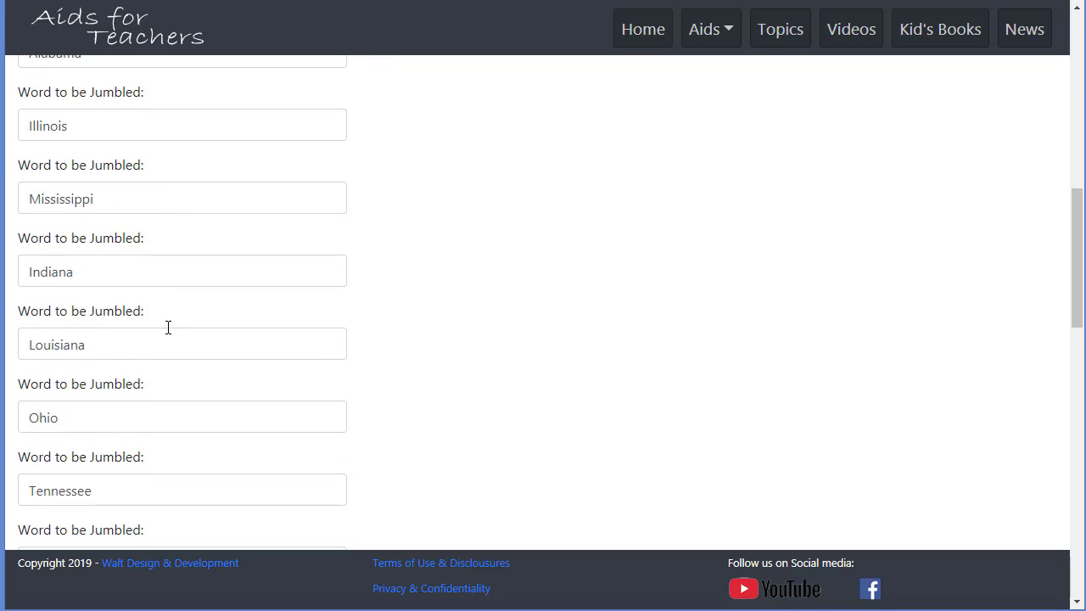
scroll(168, 330, "down", 10)
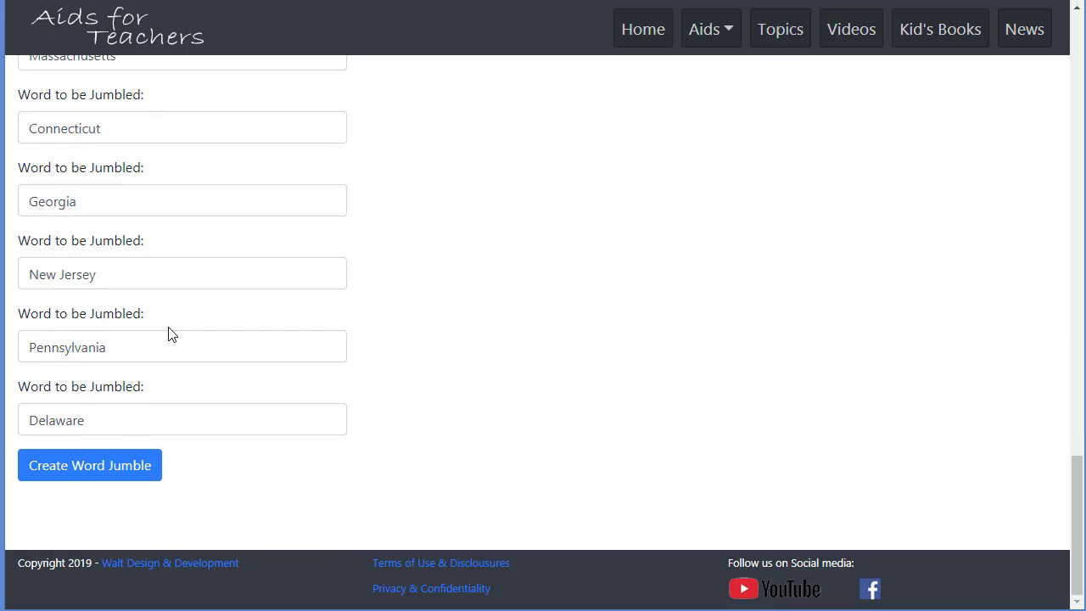
left_click(59, 471)
scroll(689, 496, "down", 1)
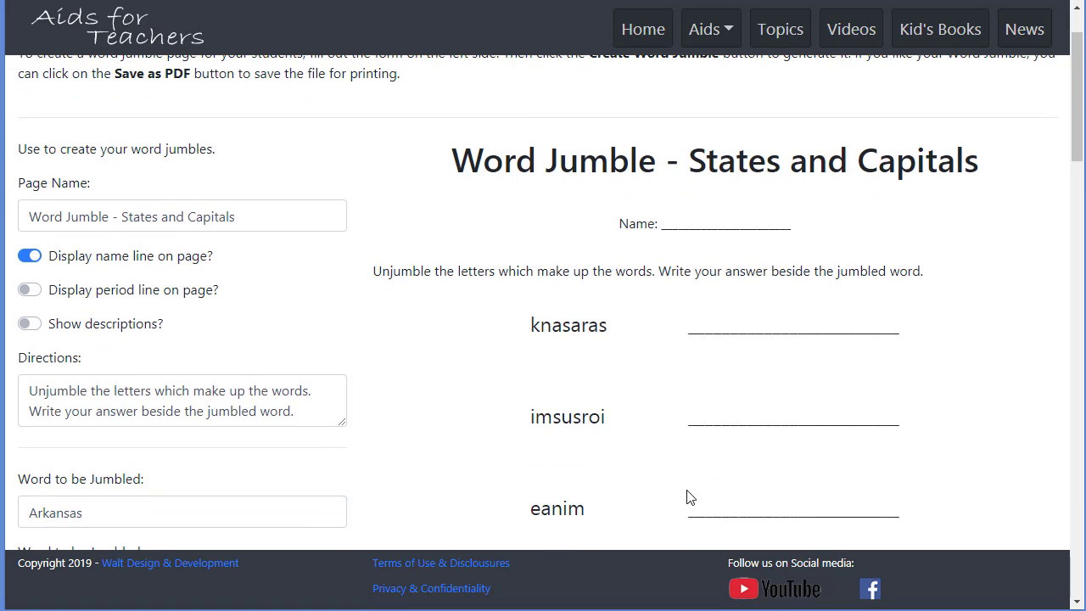
scroll(688, 497, "down", 1)
scroll(683, 410, "up", 2)
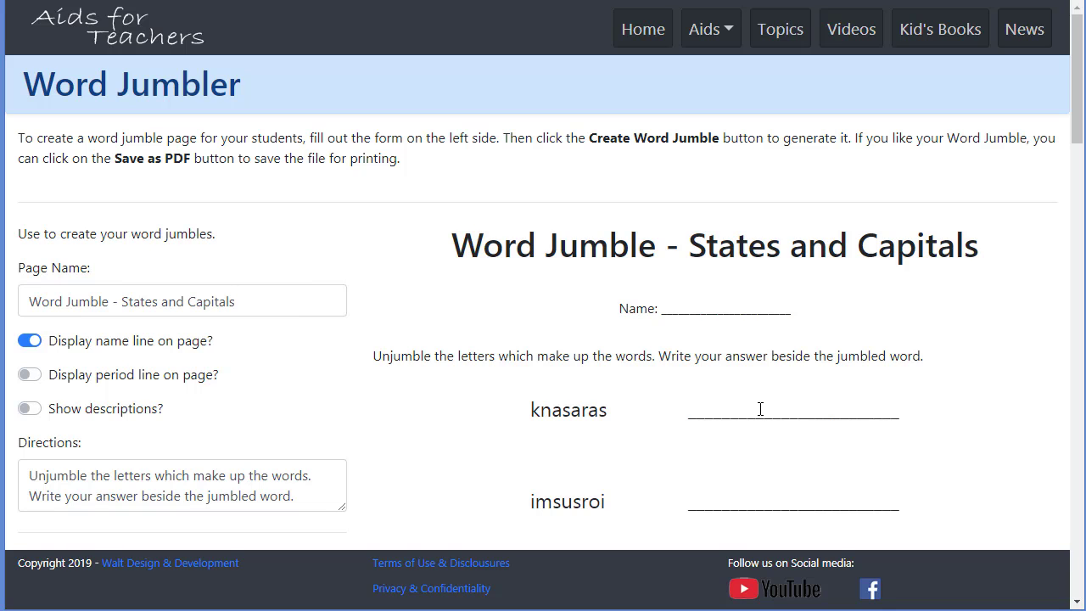
Step: Turn on Show descriptions for the state list and regenerate the word jumble with the capital city hints
scroll(760, 409, "down", 3)
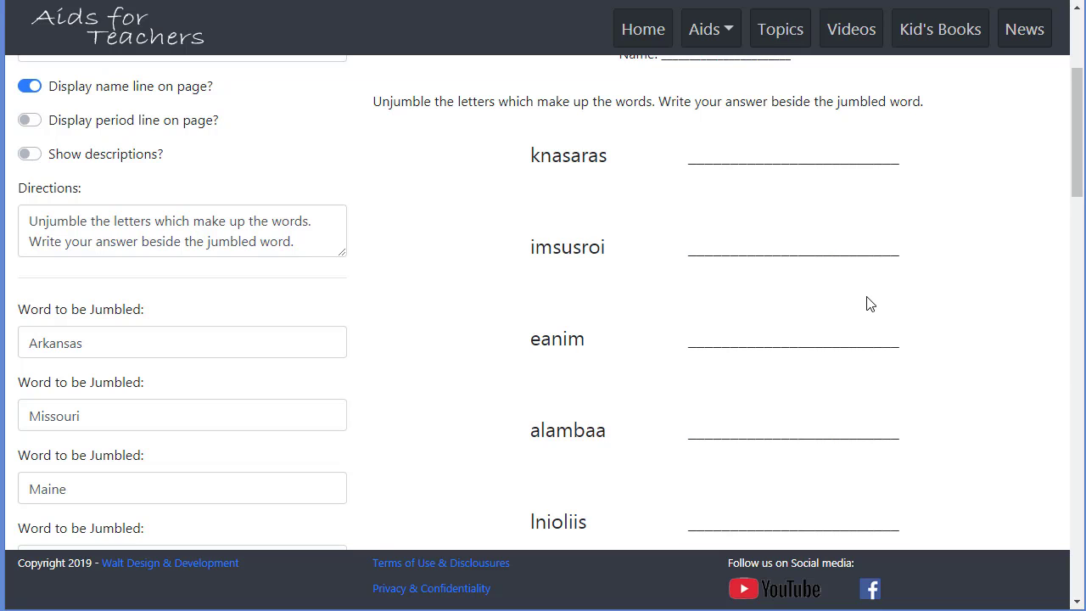
left_click(30, 157)
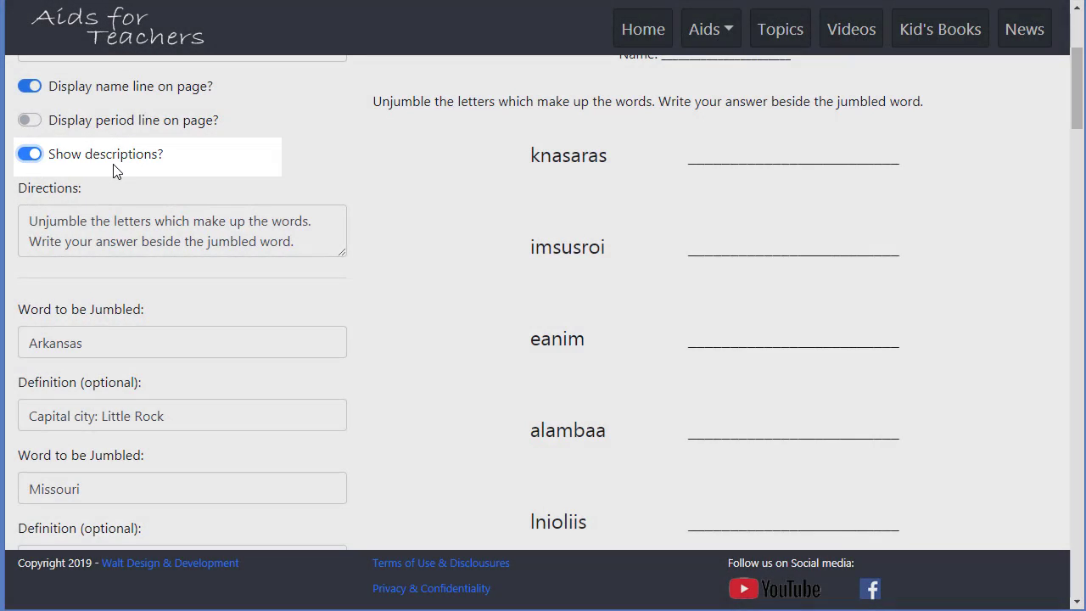
scroll(114, 172, "down", 5)
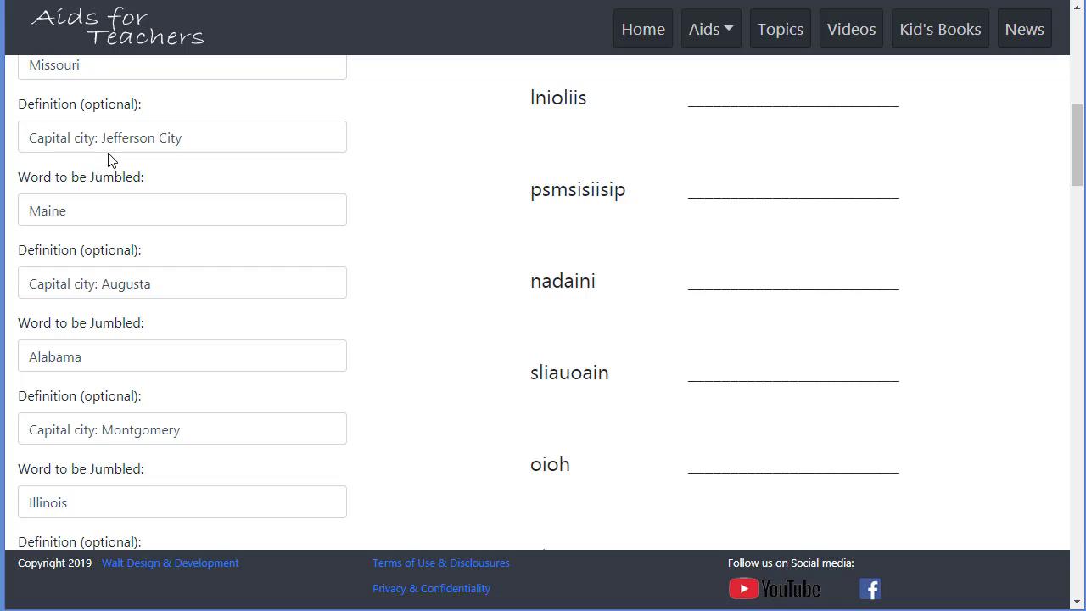
scroll(108, 162, "down", 15)
scroll(109, 152, "down", 15)
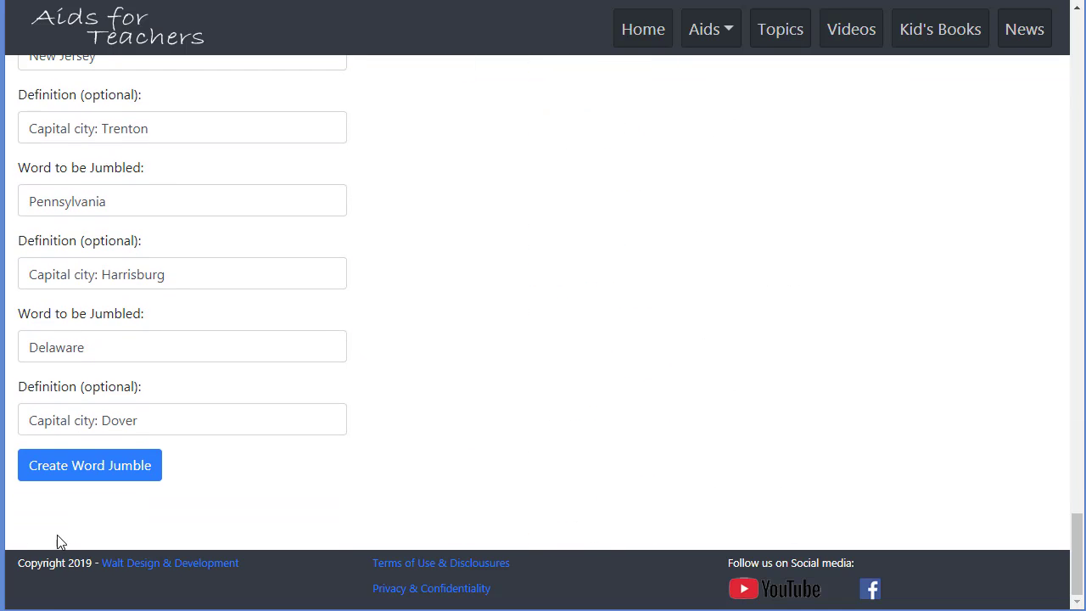
left_click(79, 473)
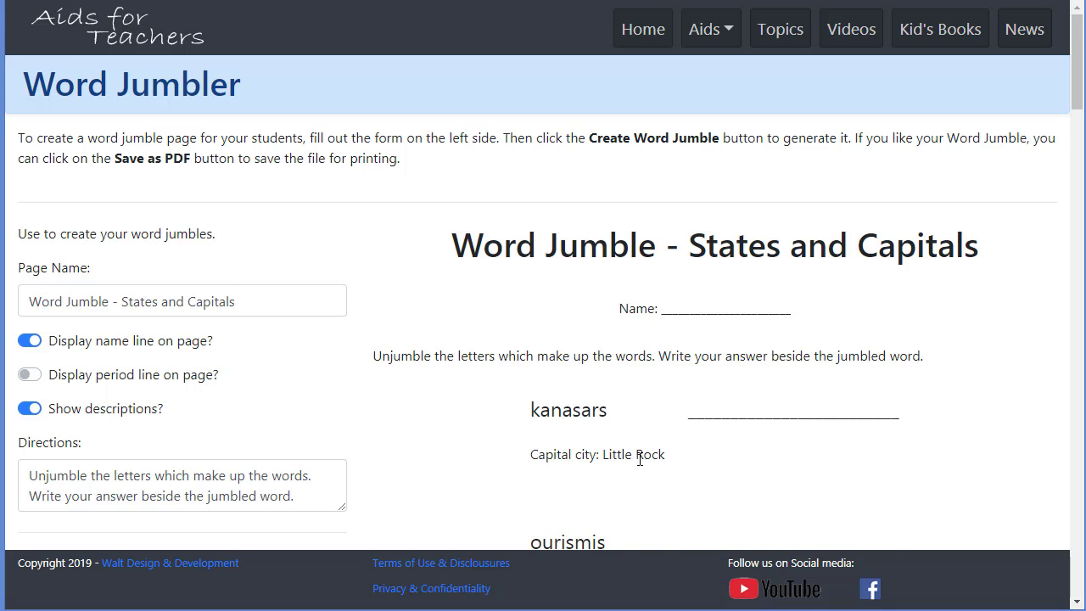
Step: Review the generated jumble with its capital city hints and save it as a Word document
scroll(640, 459, "down", 3)
scroll(640, 459, "down", 1)
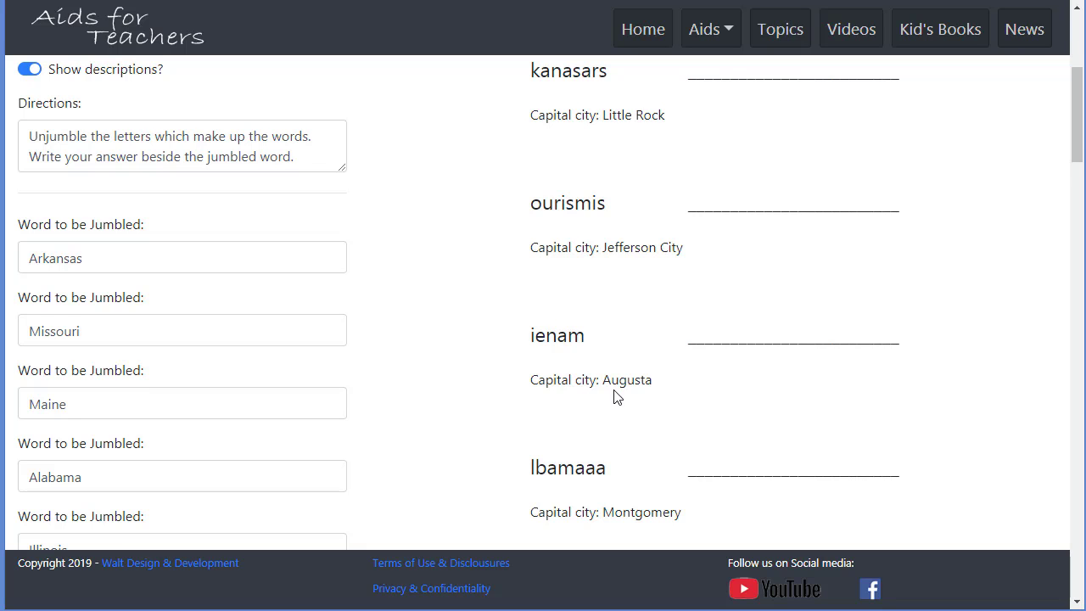
scroll(611, 396, "down", 5)
scroll(611, 389, "down", 18)
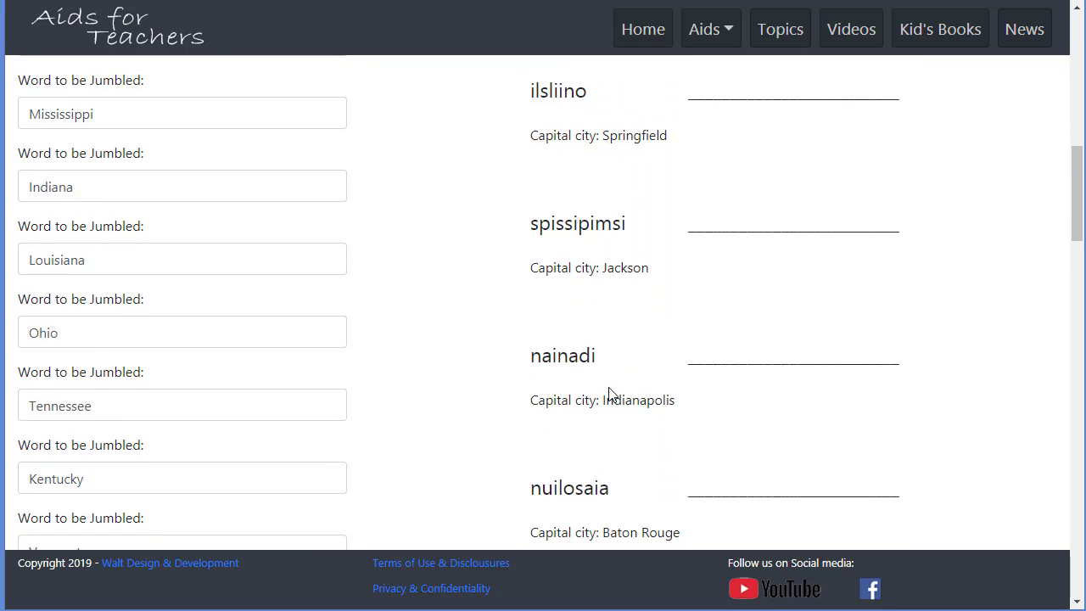
scroll(614, 395, "down", 14)
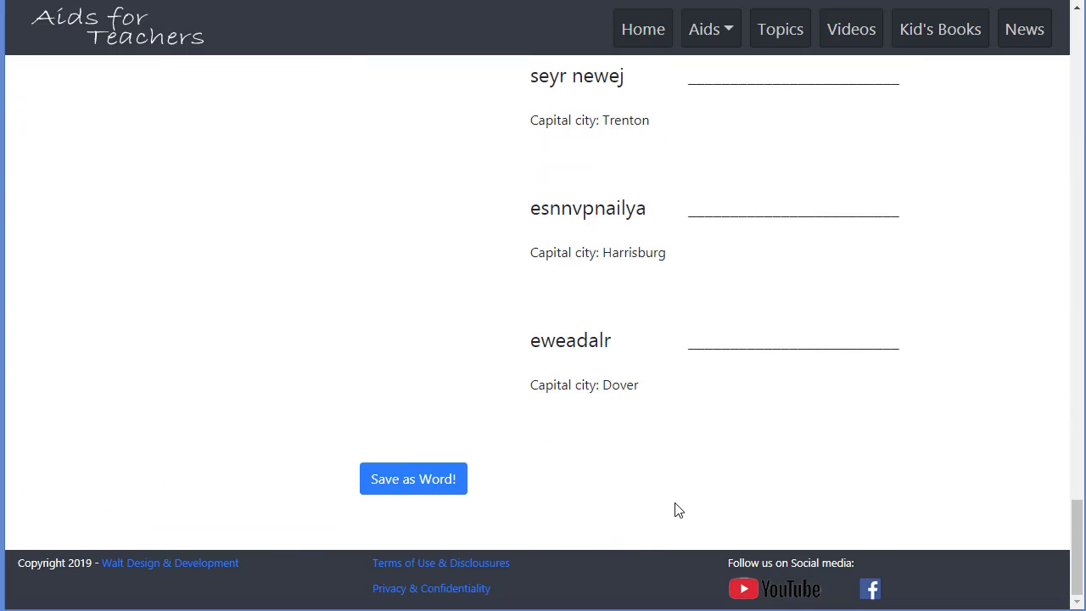
left_click(426, 486)
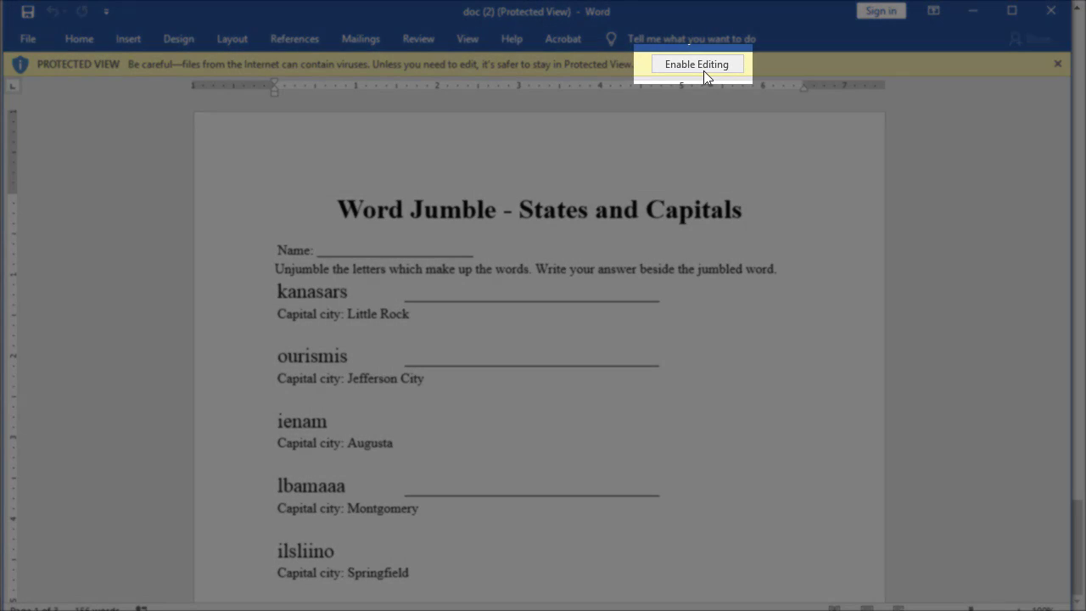
Step: Enable editing of the exported jumble in Word and place the cursor in the empty line below the Little Rock hint
left_click(696, 64)
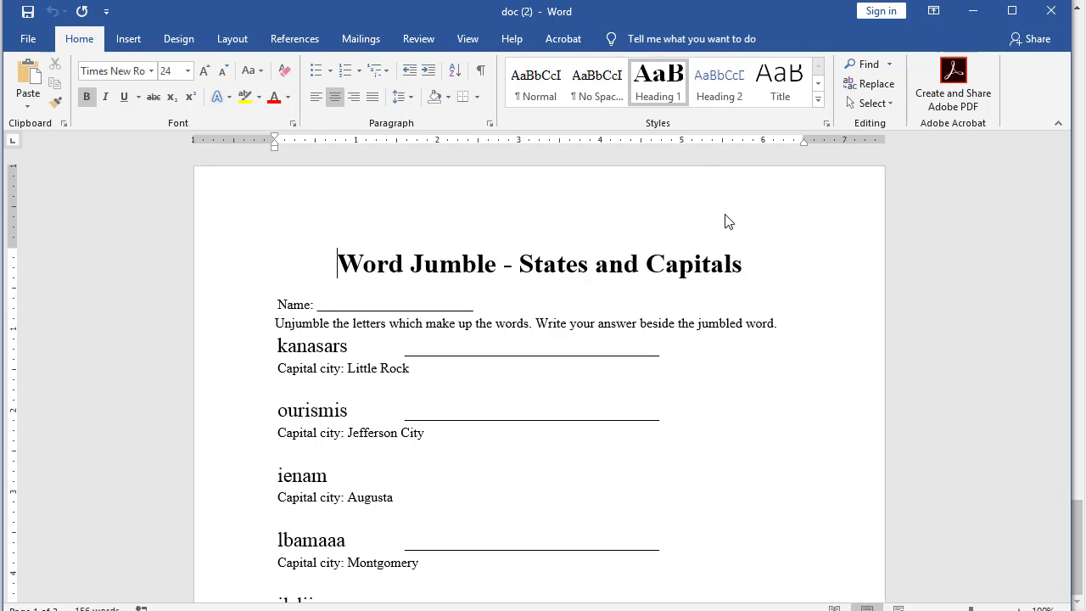
scroll(752, 356, "down", 5)
scroll(751, 356, "up", 5)
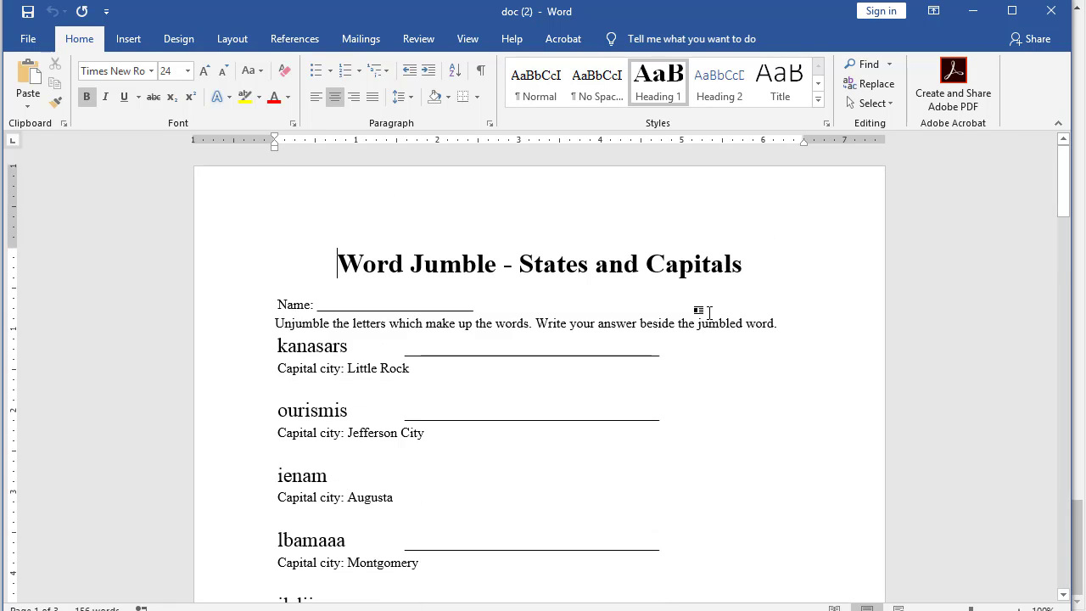
left_click(322, 353)
left_click(432, 351)
left_click(392, 387)
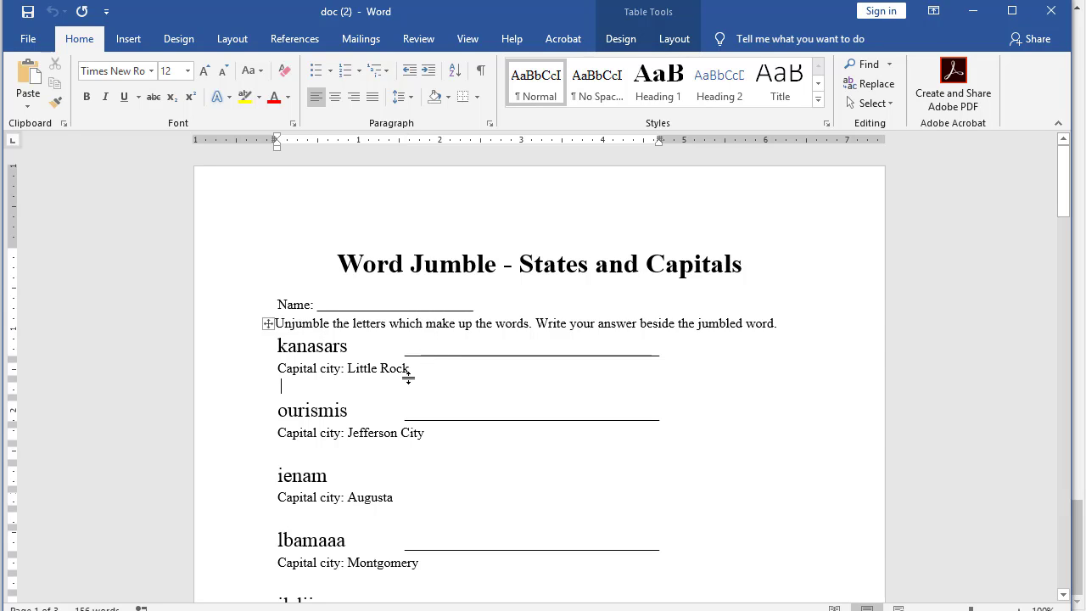
Step: Review the whole exported States and Capitals jumble, from the first jumbled state through the last page, and return to its title
scroll(433, 410, "down", 10)
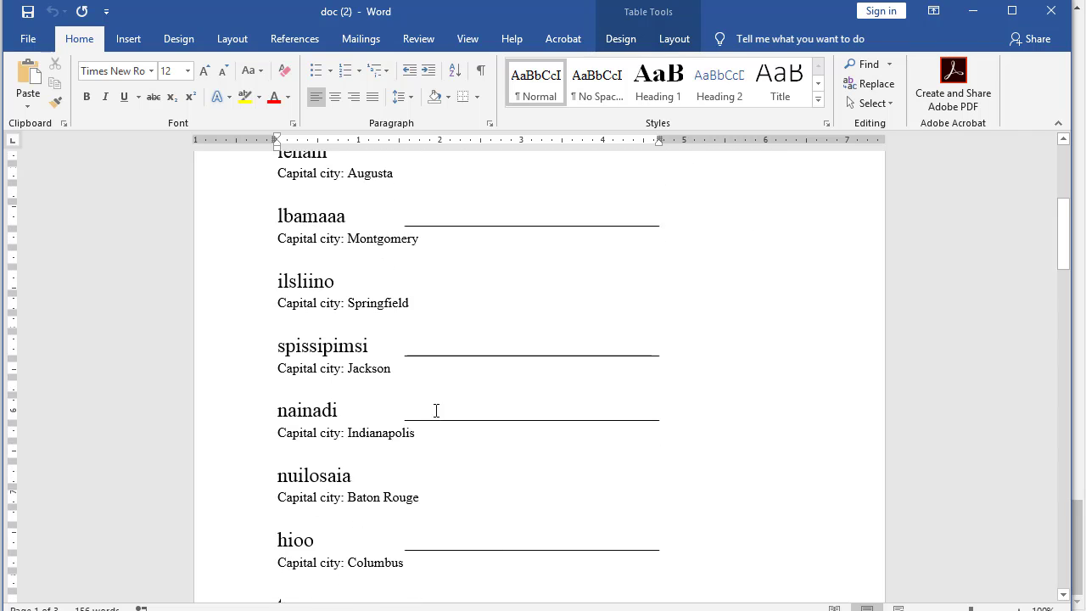
scroll(436, 411, "down", 2)
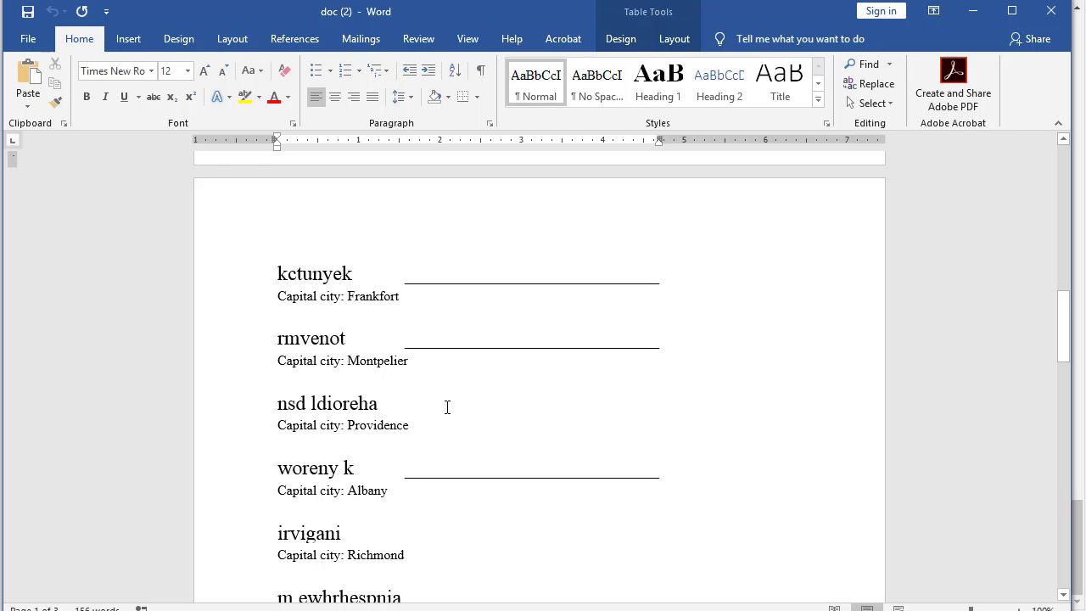
scroll(444, 395, "down", 10)
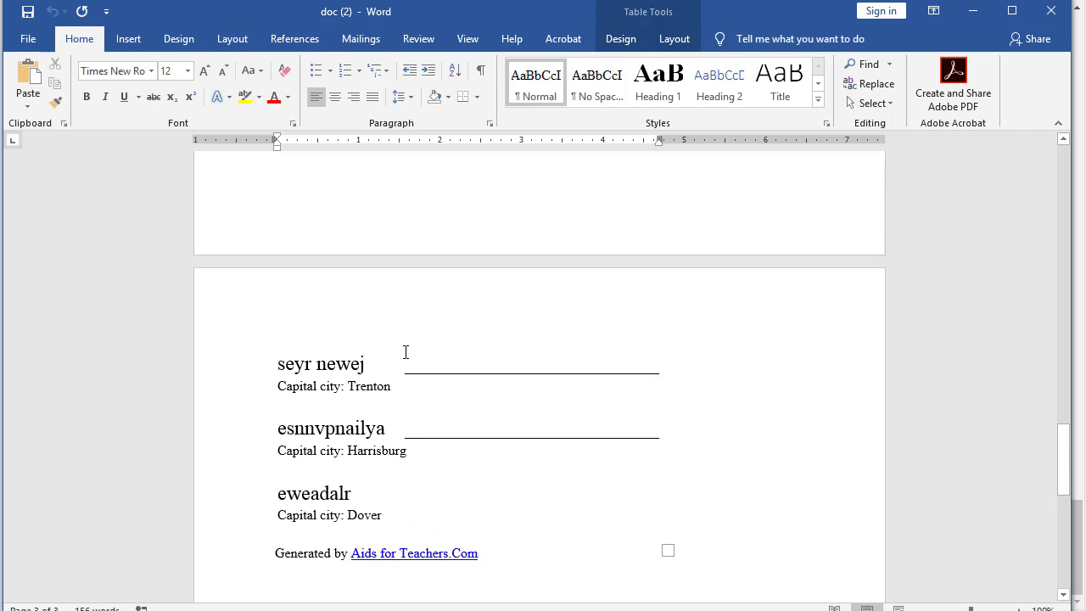
scroll(407, 352, "down", 3)
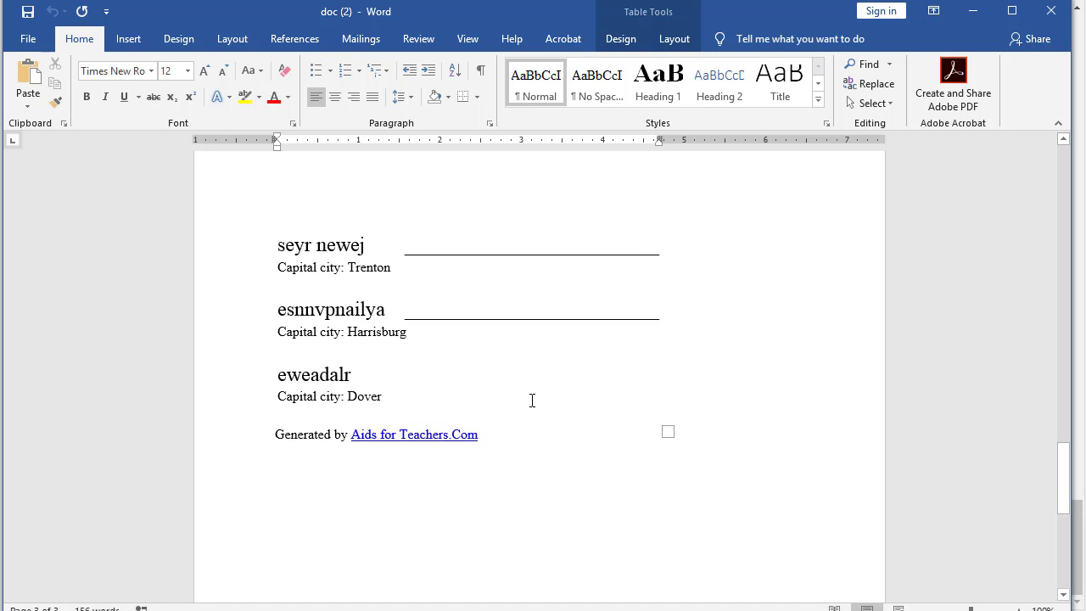
scroll(532, 394, "up", 20)
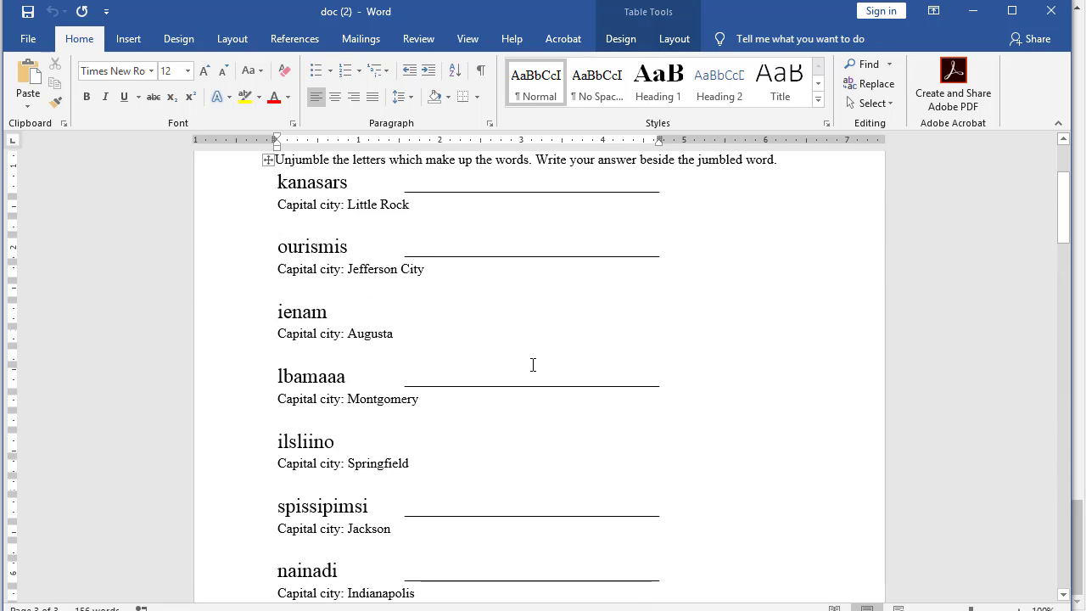
scroll(533, 364, "up", 3)
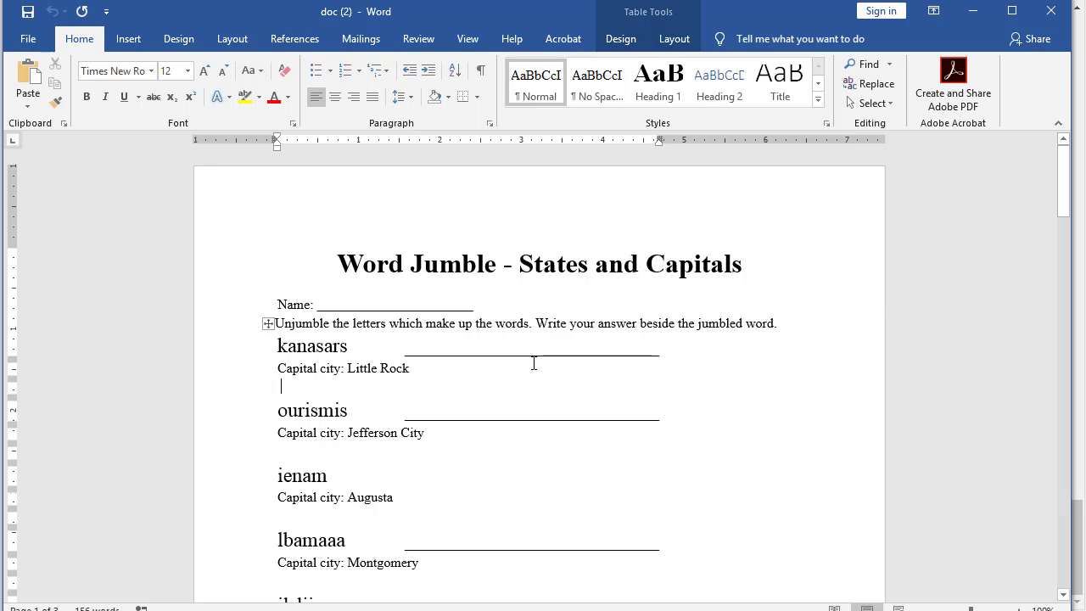